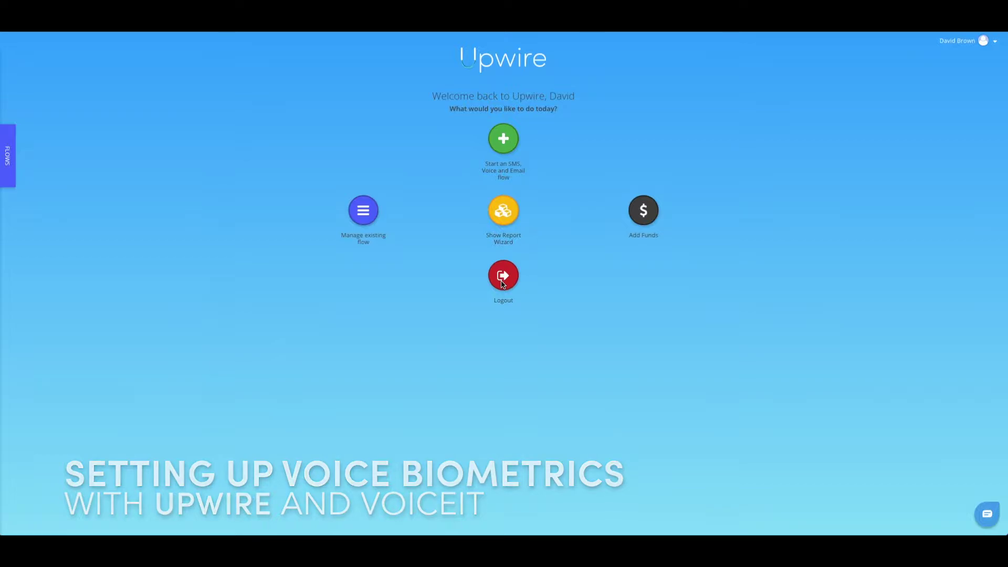
Create a new inbound project named "Voice Bio" that starts with an incoming voice call.
click(507, 138)
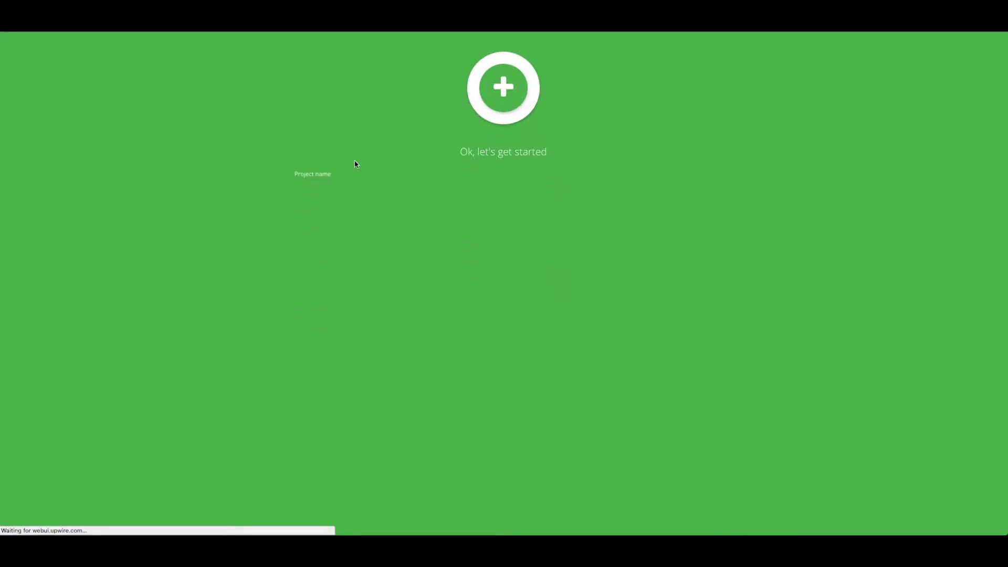
text(Voice Bio)
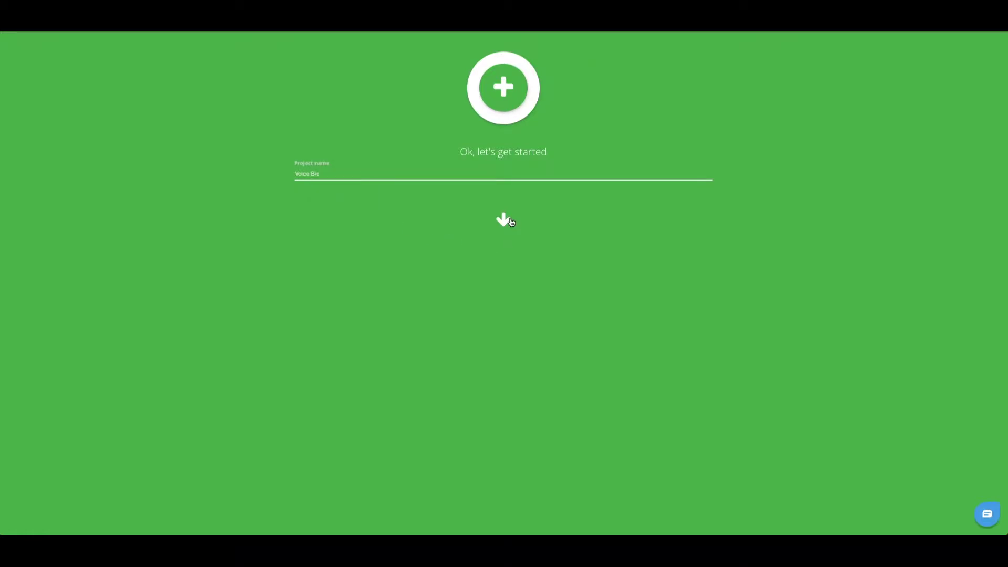
click(503, 219)
click(553, 126)
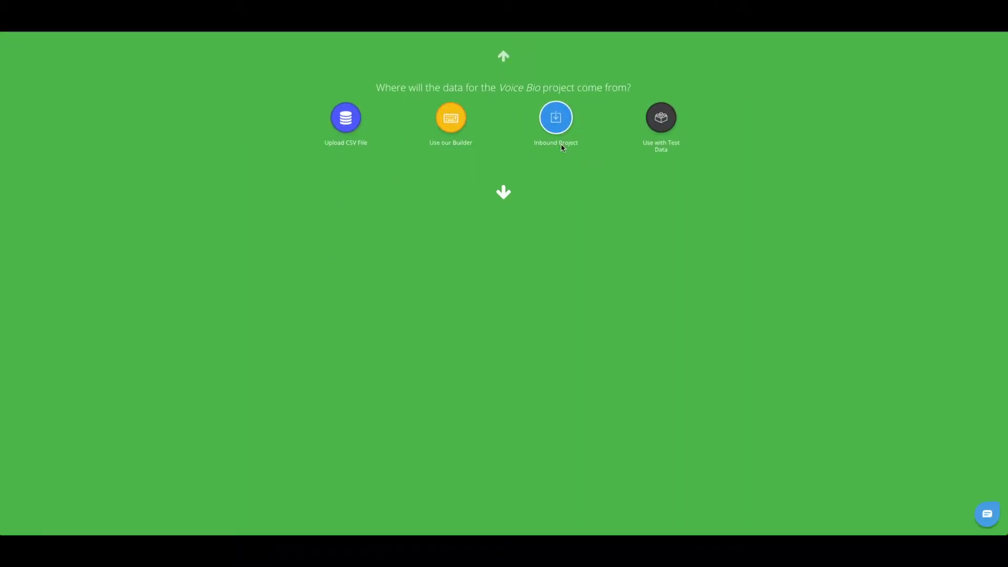
click(502, 202)
click(407, 159)
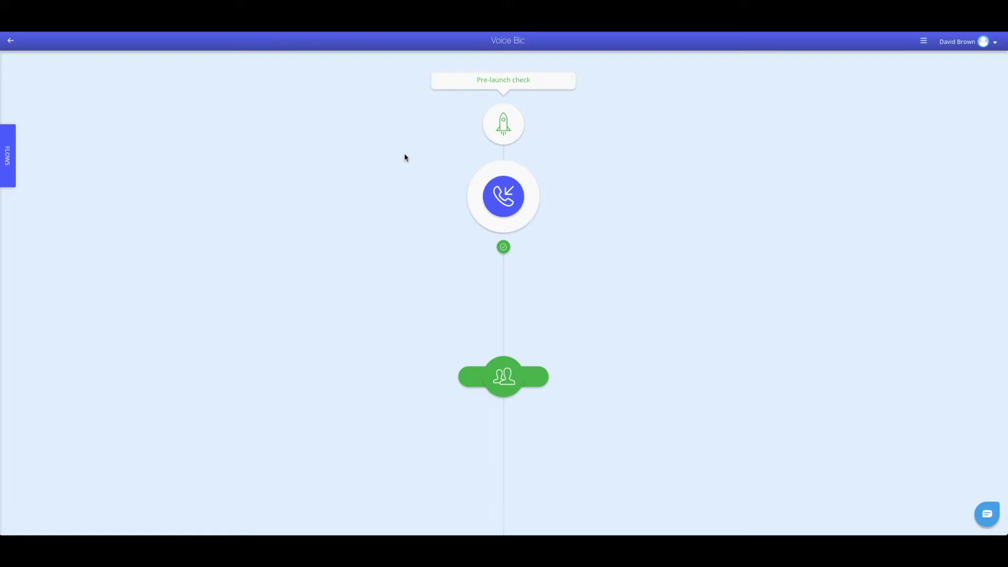
Open the incoming call's flow and add a Menu module directly below Call In.
click(494, 197)
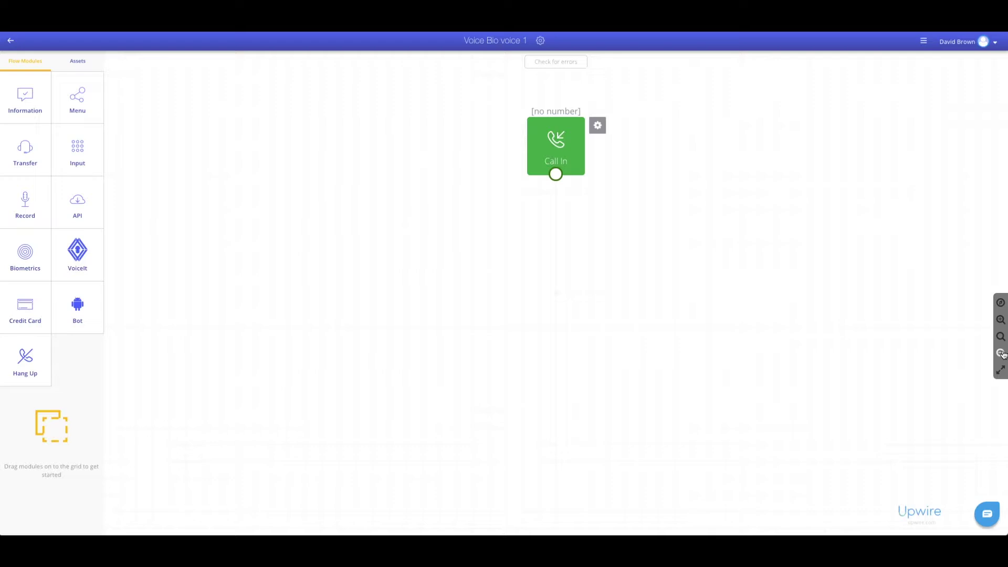
click(1002, 354)
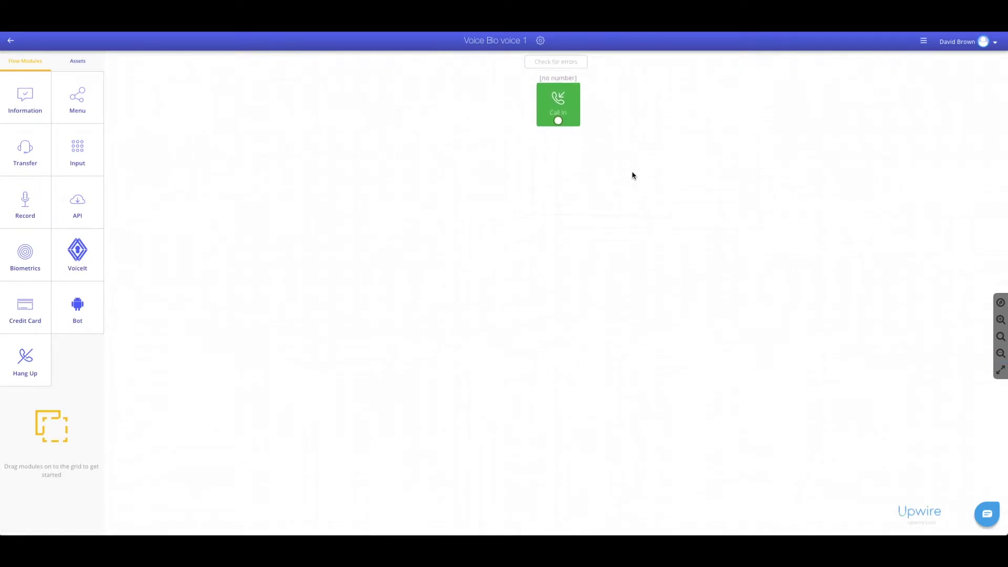
drag(87, 102, 564, 163)
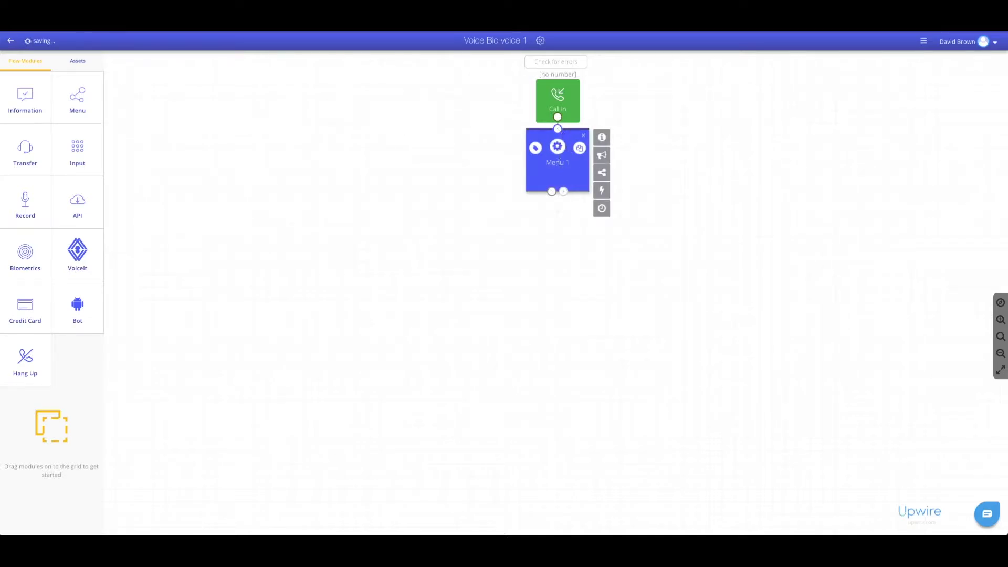
Set Menu 1's message to "Please press one to enroll. Please press two to verify.".
click(558, 150)
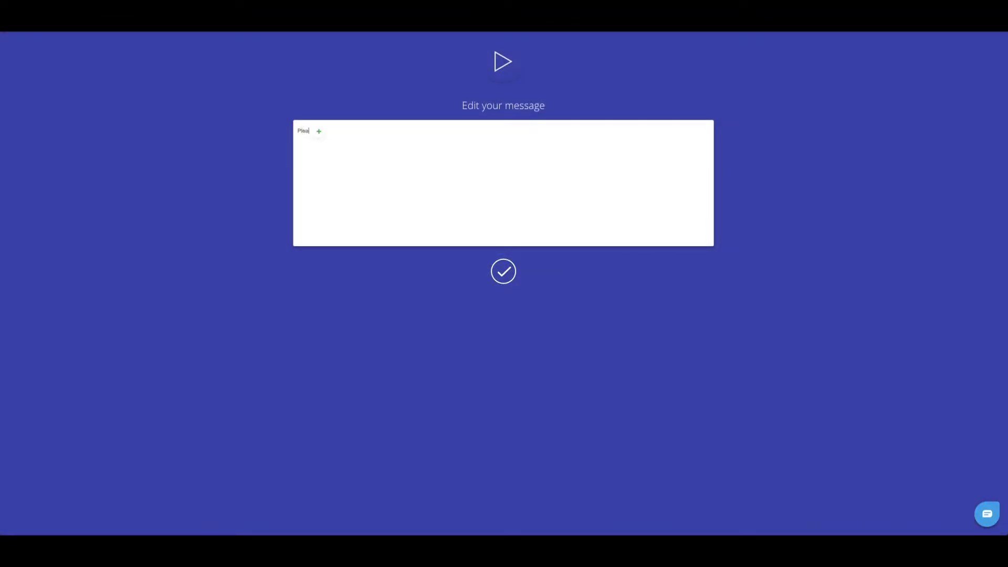
text(Please press one to enroll. Please press two to verify.)
click(496, 267)
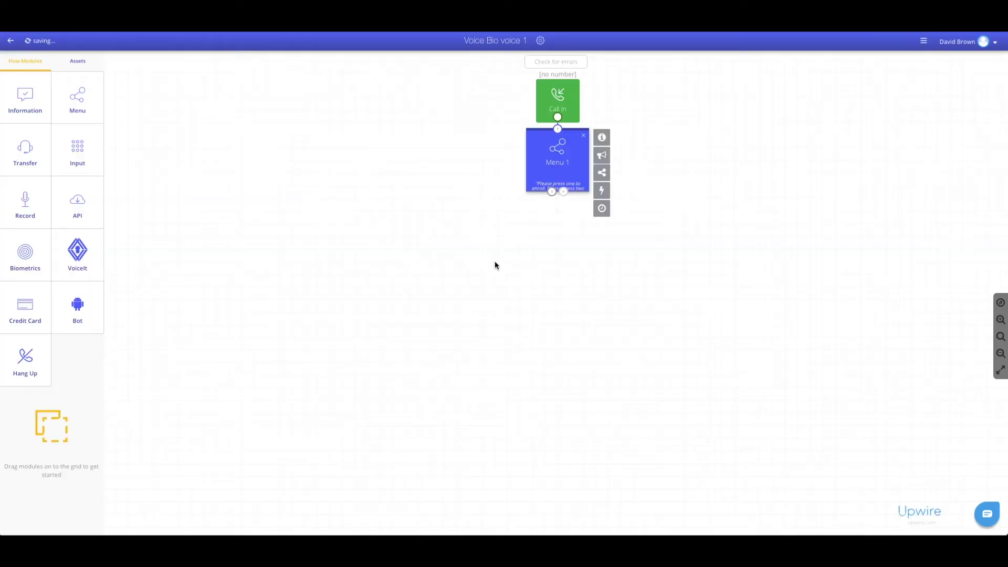
Enable branches 1 and 2 of Menu 1, labelling them "enroll" and "verify".
click(603, 173)
click(640, 162)
click(665, 149)
text(en)
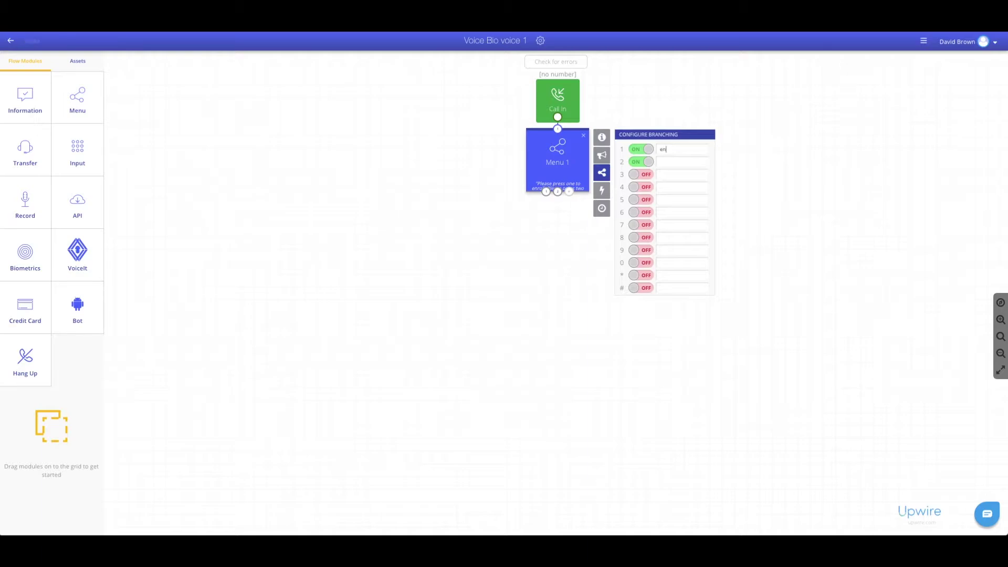
text(roll)
click(670, 160)
text(verify)
click(564, 217)
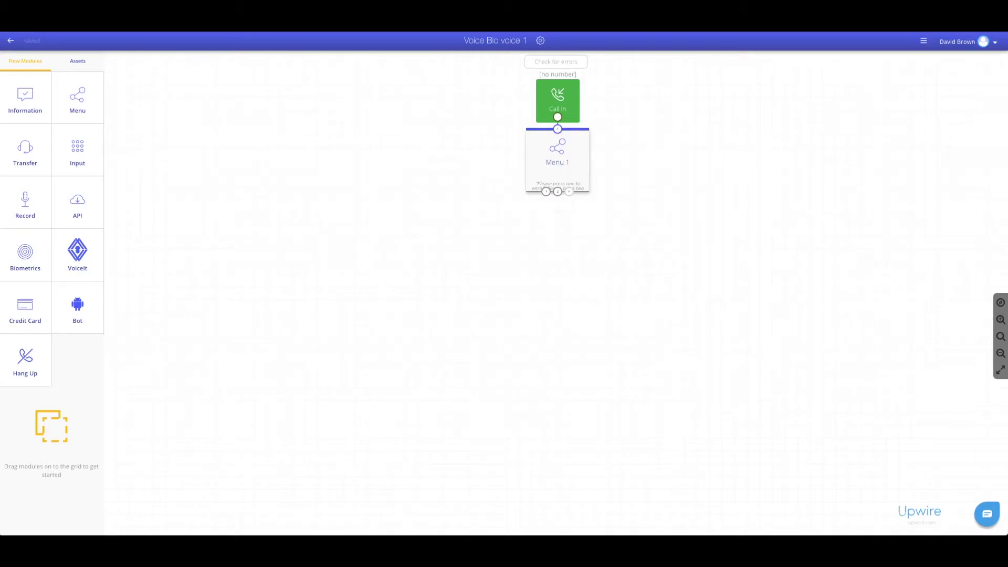
Add a VoiceIt module named "Enroll" below Menu 1 and connect it to the menu's first branch.
drag(66, 271, 514, 240)
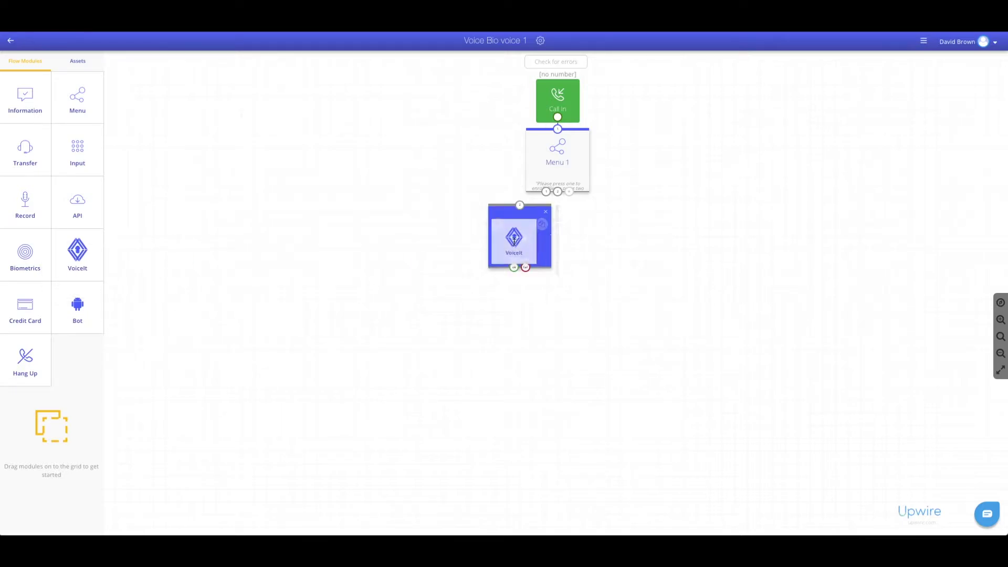
drag(545, 191, 520, 205)
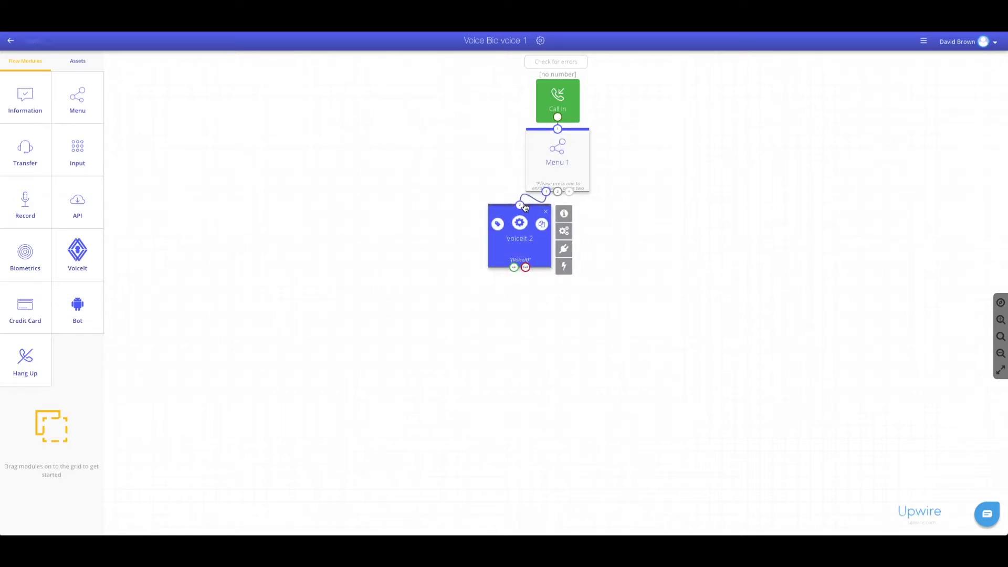
click(564, 214)
key(ctrl+a)
text(Enroll)
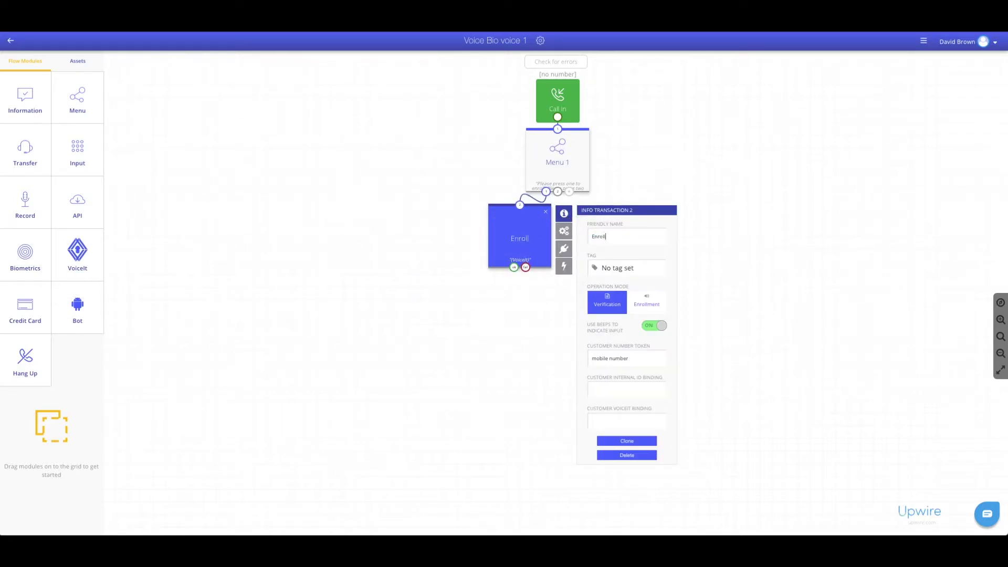
Set the Enroll module to Enrollment mode with customer number token "Customer Account Number", internal ID binding userId and VoiceIt binding voiceItId.
click(646, 302)
triple_click(616, 357)
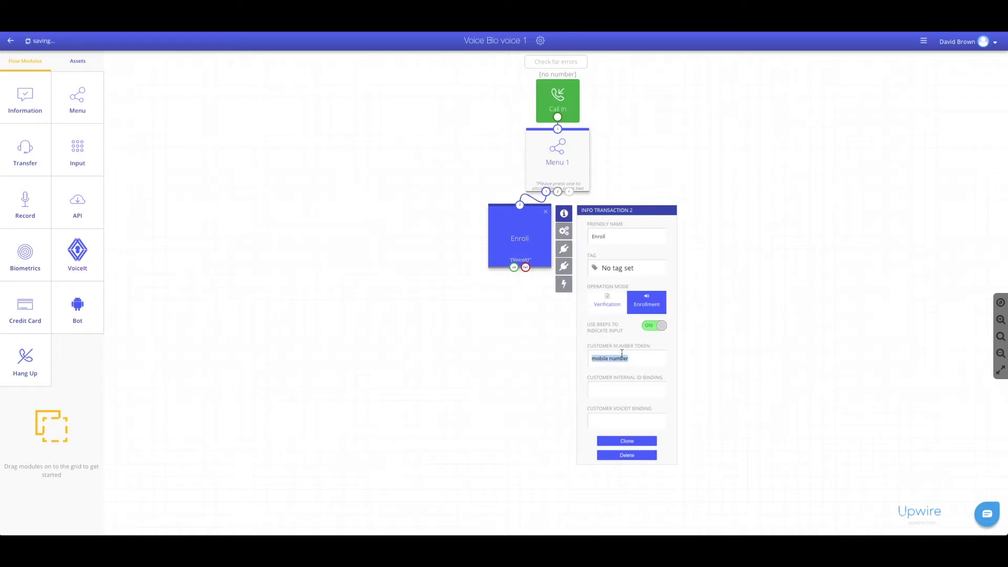
text(Customer Account)
Enter the API key and API token in Enroll's VoiceIt settings and set the saying to "Never forget tomorrow is a new day".
click(563, 231)
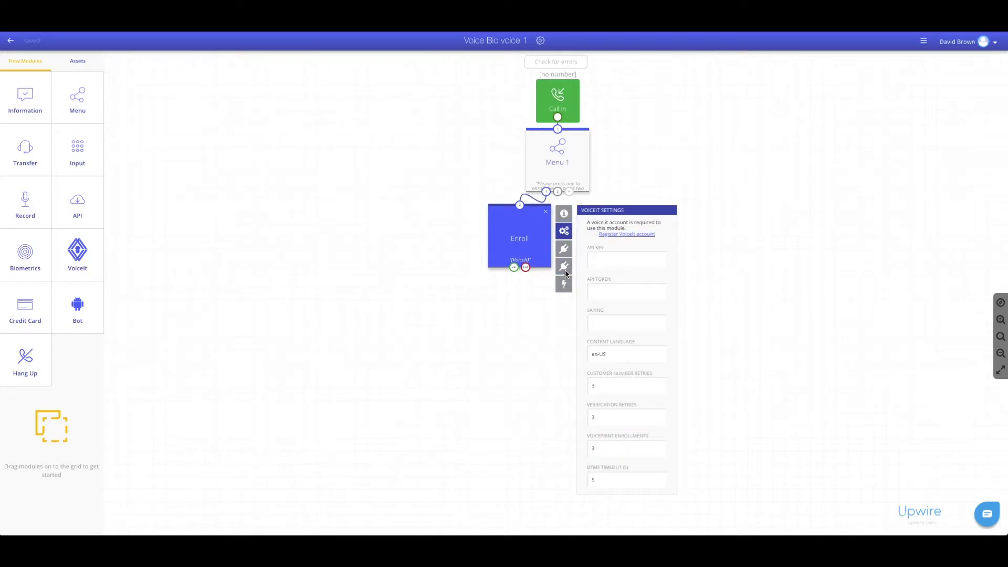
click(604, 257)
key(ctrl+v)
click(604, 290)
key(ctrl+v)
text(Ne)
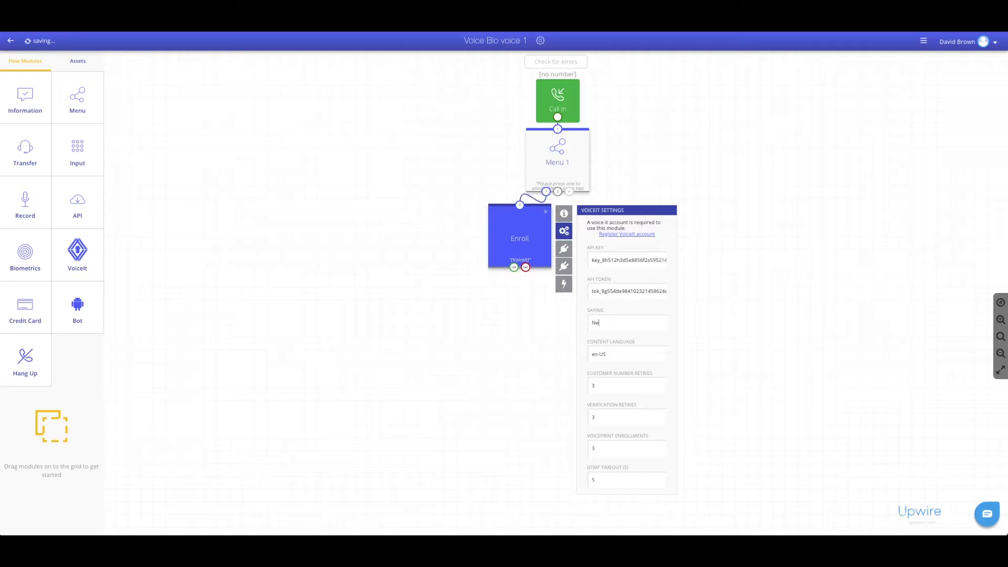
text(ver forget tomorrow is a new day)
Paste the VoiceIt endpoint URL for Enroll's Get Customer request and add three static value bindings.
click(564, 248)
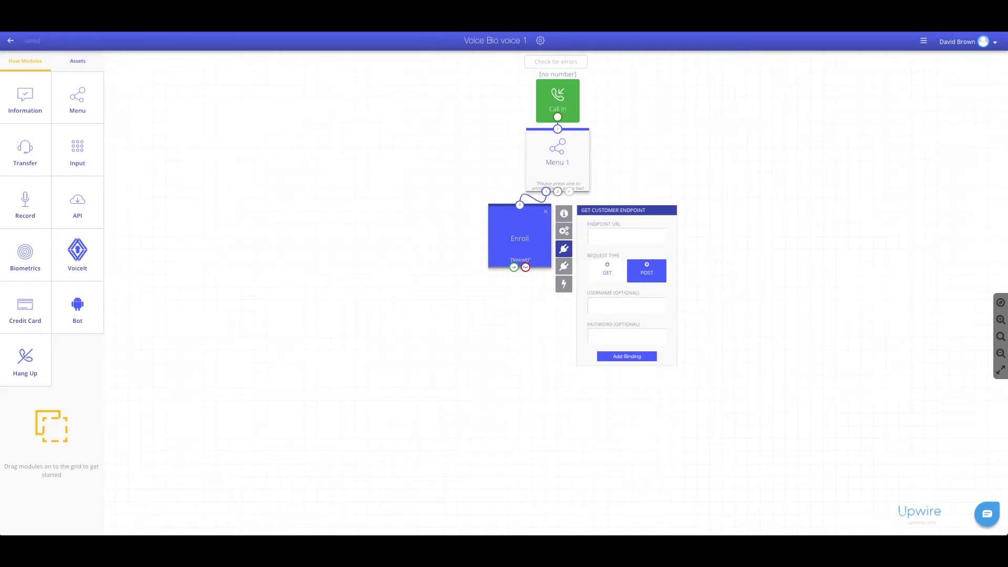
click(603, 234)
key(ctrl+v)
click(627, 356)
click(627, 399)
click(627, 442)
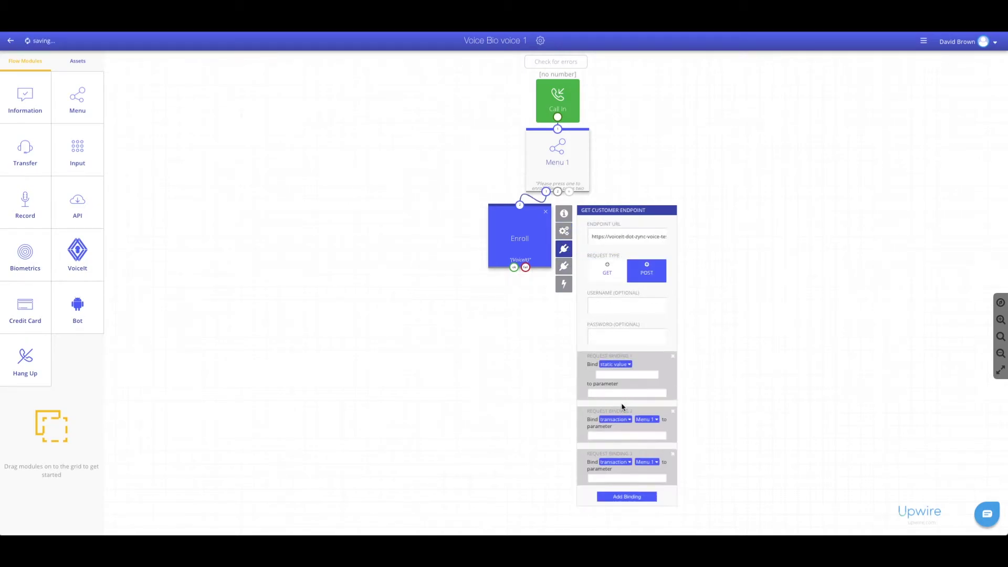
click(615, 475)
click(648, 503)
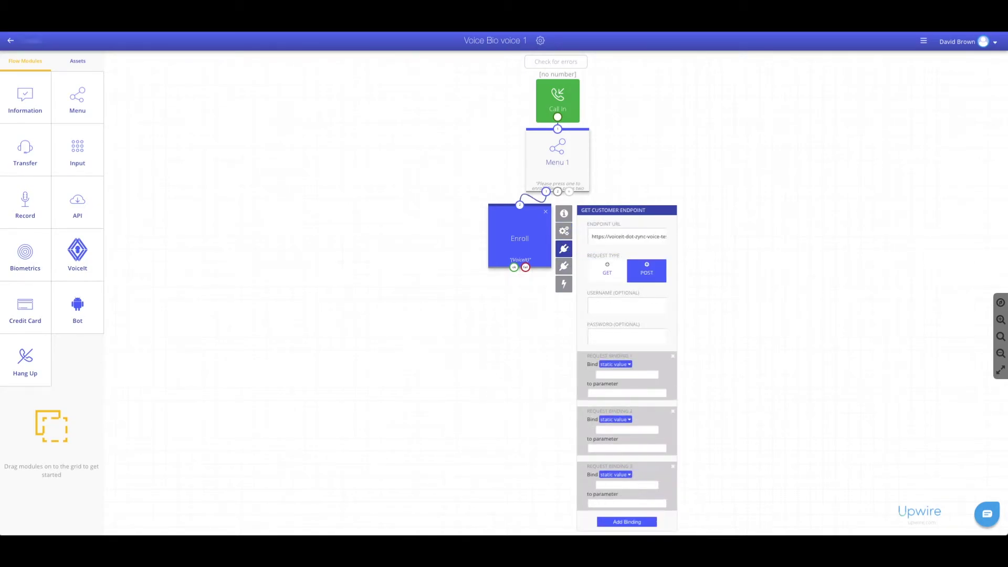
Bind the API key to apiKey, the API token to authToken and getUpwireUser to action in the Get Customer endpoint.
click(602, 375)
key(ctrl+v)
click(607, 392)
text(apiKey)
click(602, 430)
key(ctrl+v)
click(609, 447)
text(auth)
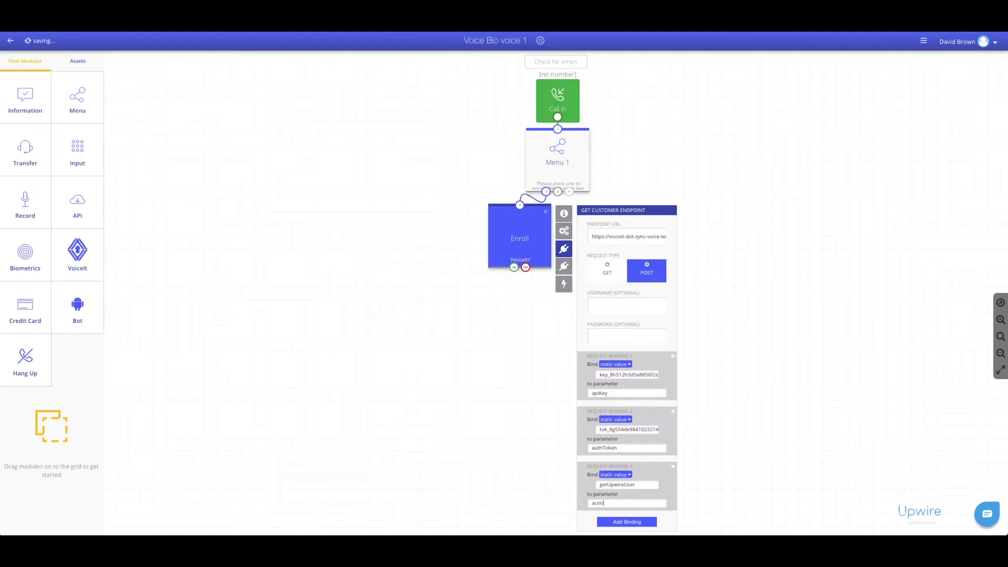
Paste the Create Customer endpoint URL, add three static value bindings and bind the API key to parameter apiKey.
click(564, 266)
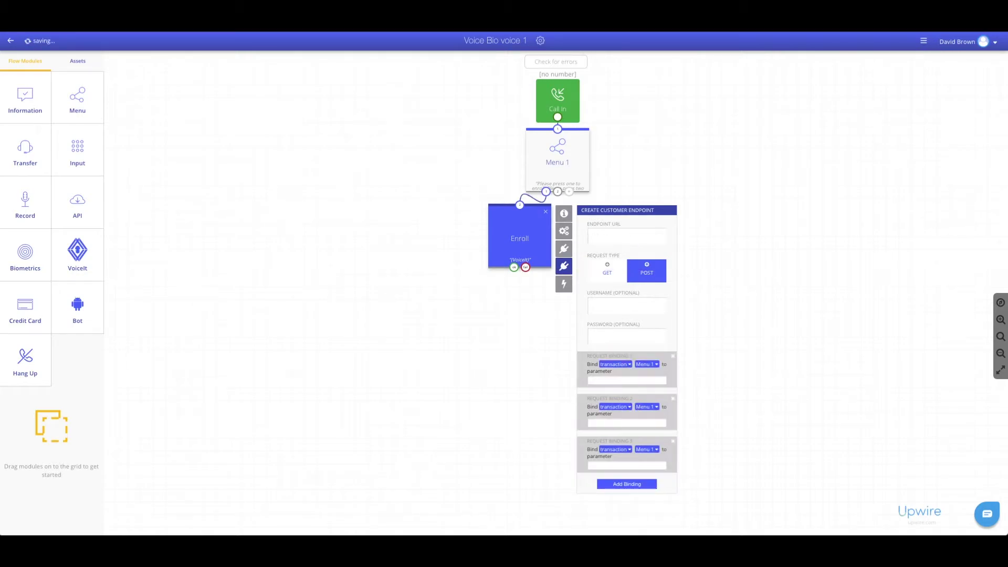
key(ctrl+v)
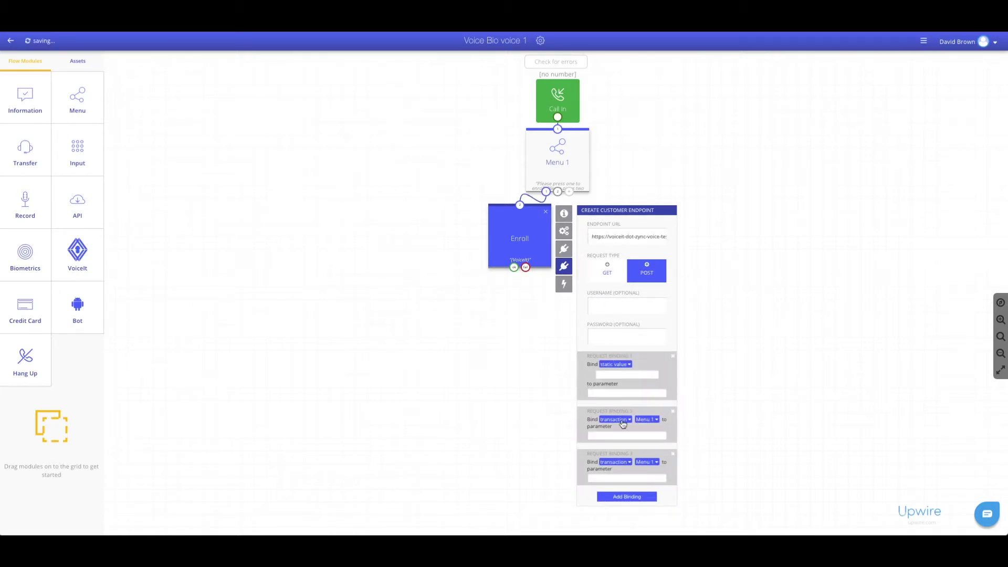
click(625, 374)
key(ctrl+v)
click(596, 393)
text(aoiKey)
click(598, 393)
key(BackSpace)
text(p)
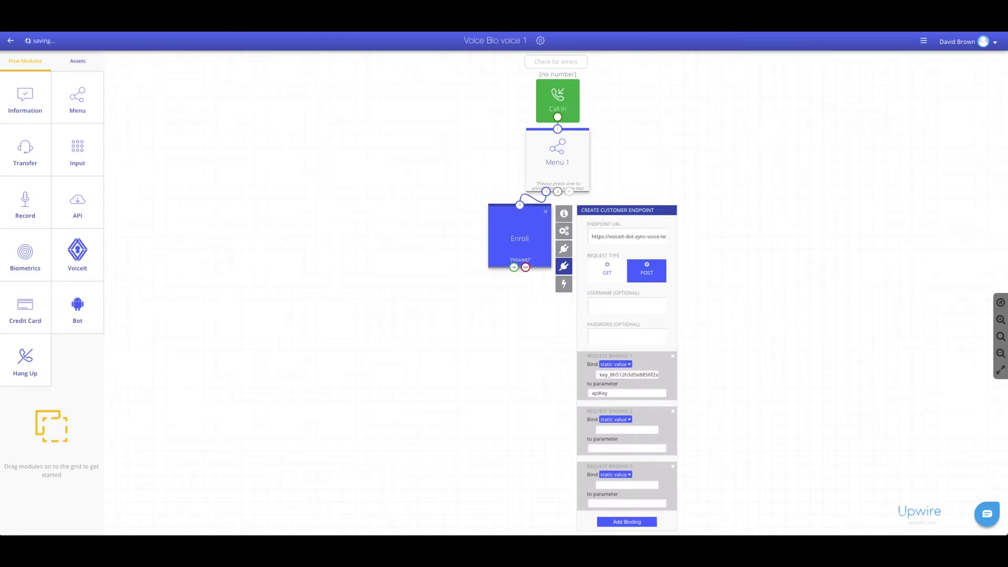
Bind the API token to authToken and the static value createUpwireUser to action in the Create Customer endpoint.
click(625, 429)
key(ctrl+v)
click(608, 447)
text(authT)
text(createUpwireUser)
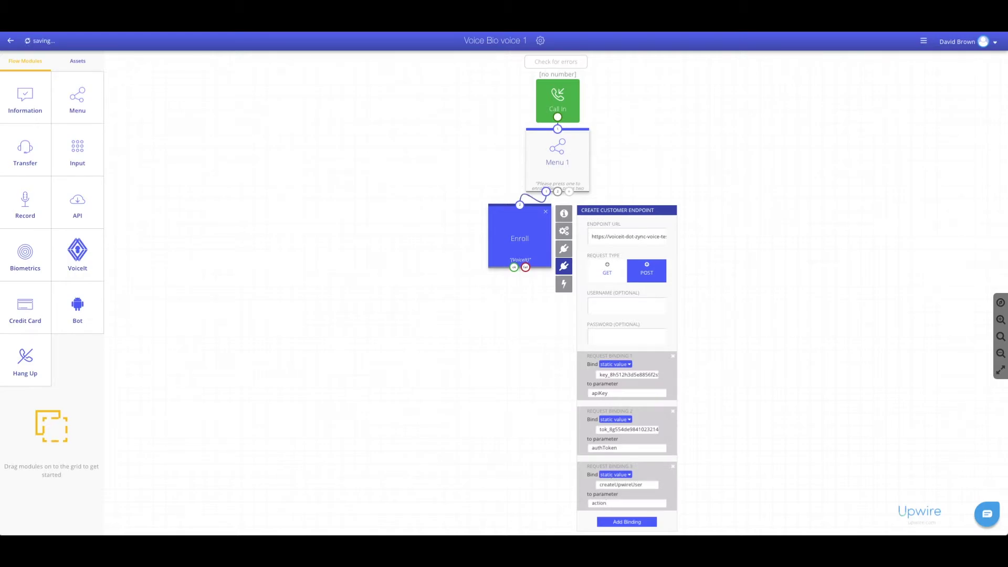
click(565, 285)
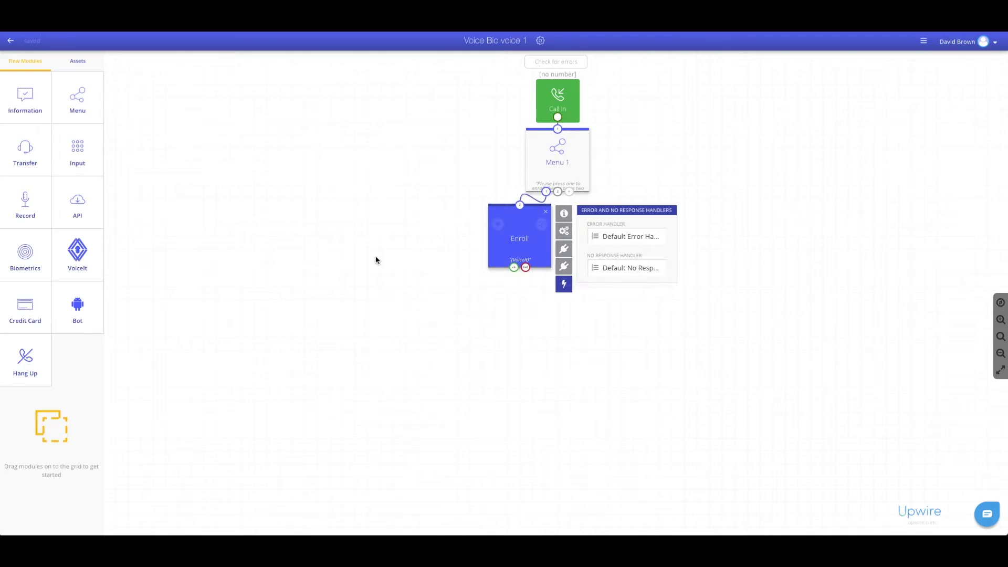
Add an Information module named "Enroll Success" and connect it to Enroll's success output.
mouse_move(26, 100)
mouse_down()
mouse_move(49, 124)
mouse_move(463, 346)
mouse_up()
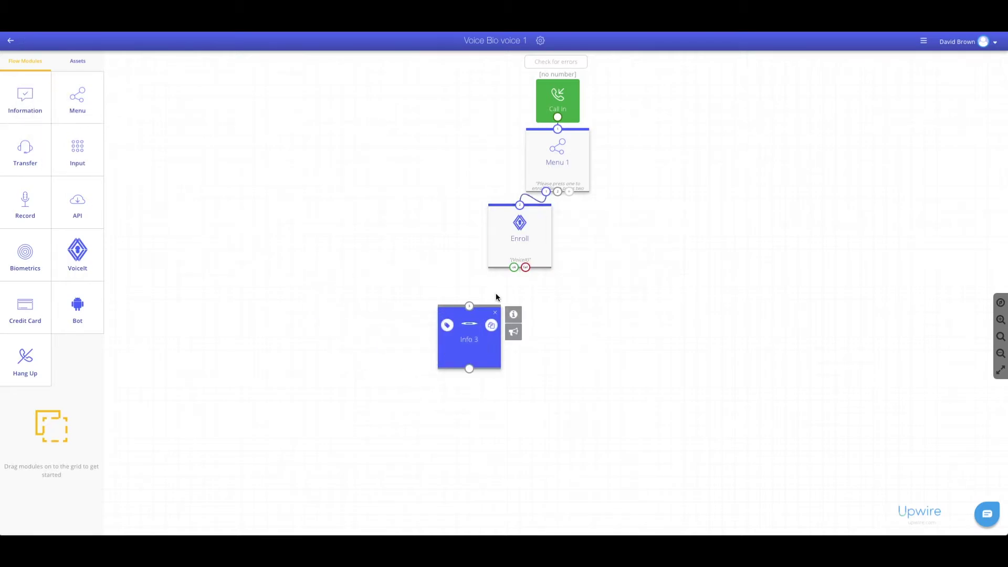
drag(514, 268, 470, 306)
double_click(467, 340)
text(Enrol)
key(BackSpace)
key(BackSpace)
text(l Success)
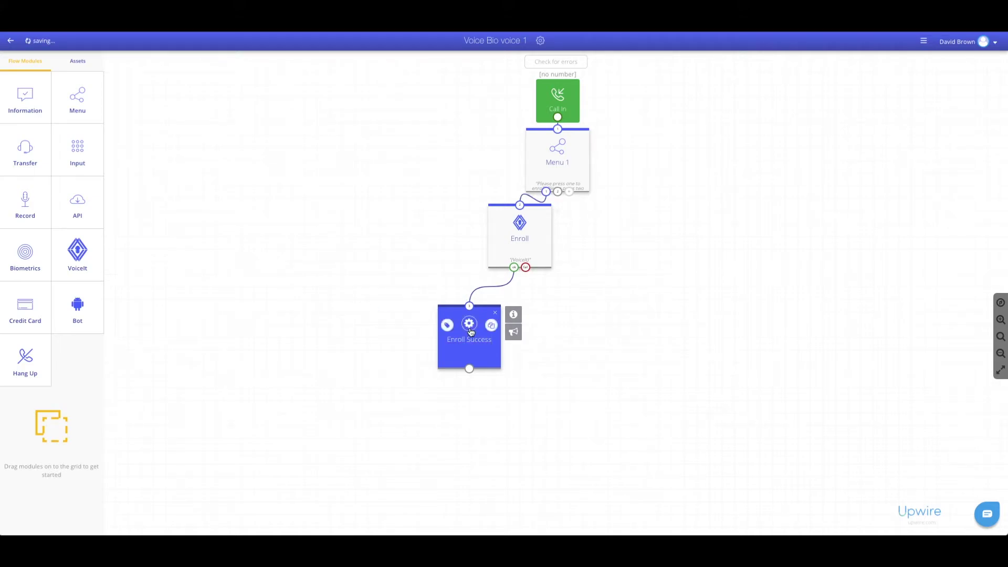
Set the Enroll Success message to "Thank you, You have successfully enrolled. Goodbye.".
click(469, 323)
text(, You have)
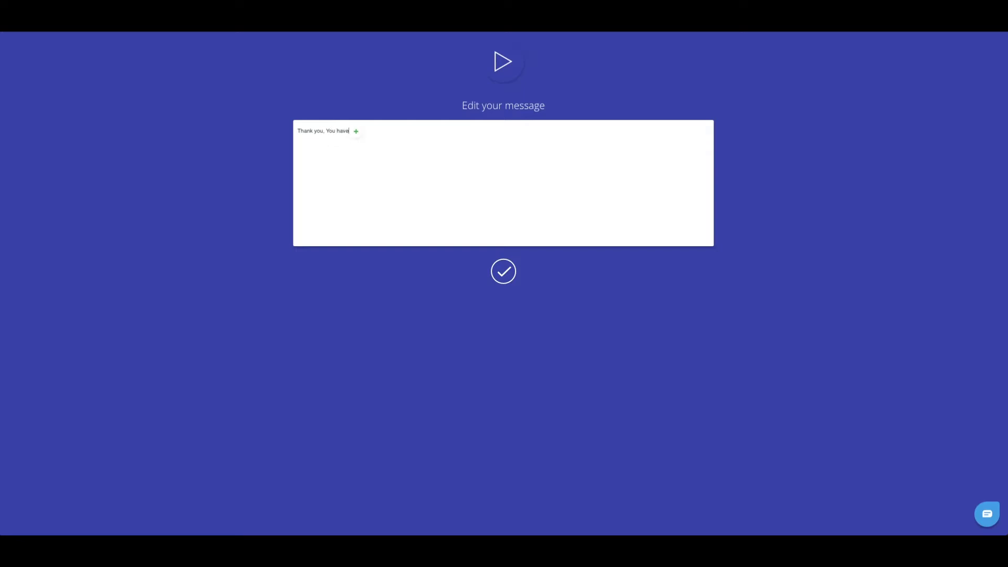
text( successfully enrolled. Goodbye.)
click(503, 272)
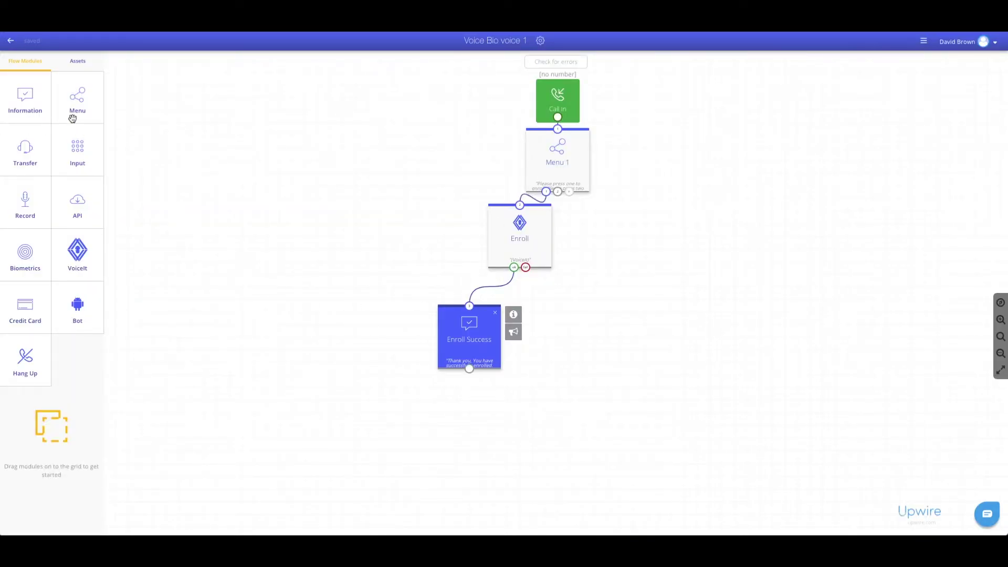
Add an Information module named "Enroll fail" on Enroll's failure output, with the message "We have been unable to enroll you at this time. Please try again later".
drag(25, 100, 541, 324)
drag(525, 267, 557, 307)
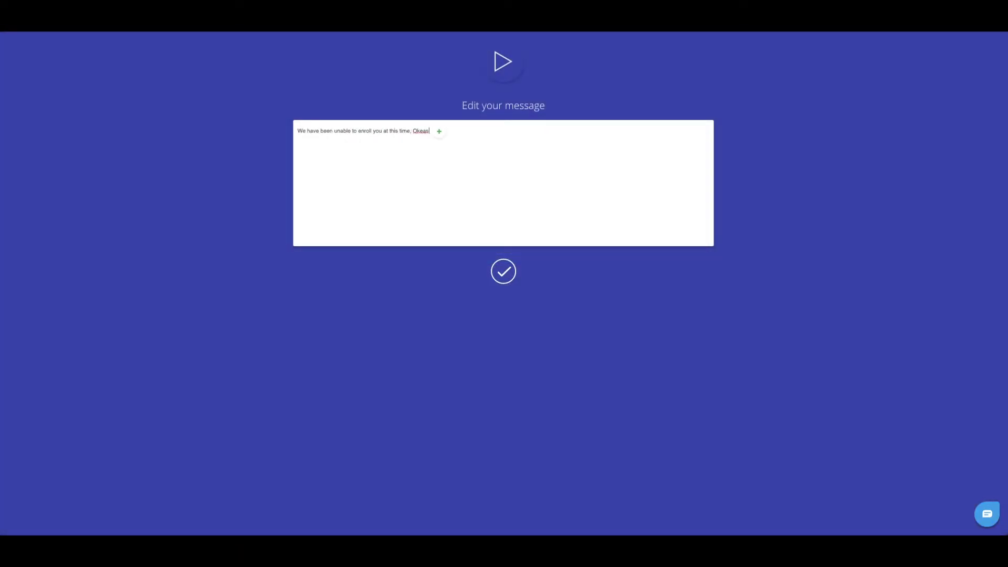
key(BackSpace)
key(BackSpace)
key(BackSpace)
key(BackSpace)
key(BackSpace)
key(BackSpace)
key(BackSpace)
text(. Please try again later)
click(503, 271)
text(Enroll fail)
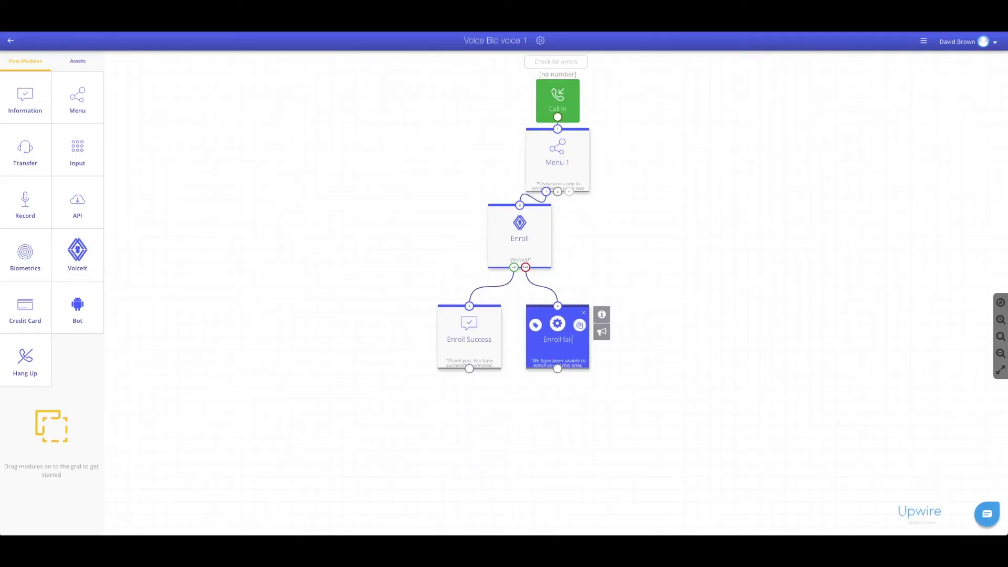
click(592, 413)
Add a Hang Up module below and connect both Enroll Success and Enroll fail to it.
mouse_move(30, 344)
mouse_down()
mouse_move(228, 389)
mouse_move(475, 427)
mouse_move(520, 425)
mouse_up()
drag(470, 368, 519, 406)
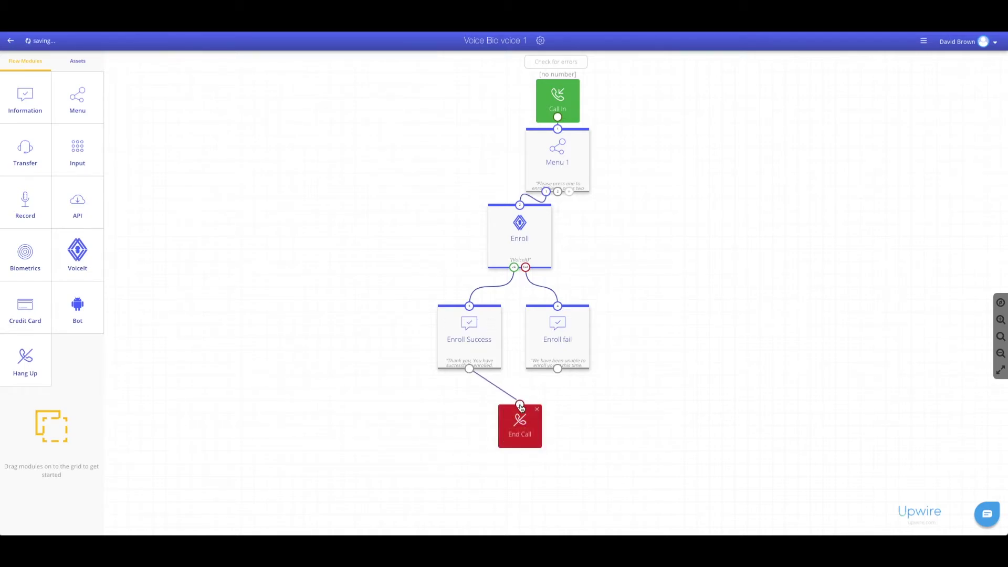
drag(558, 369, 522, 408)
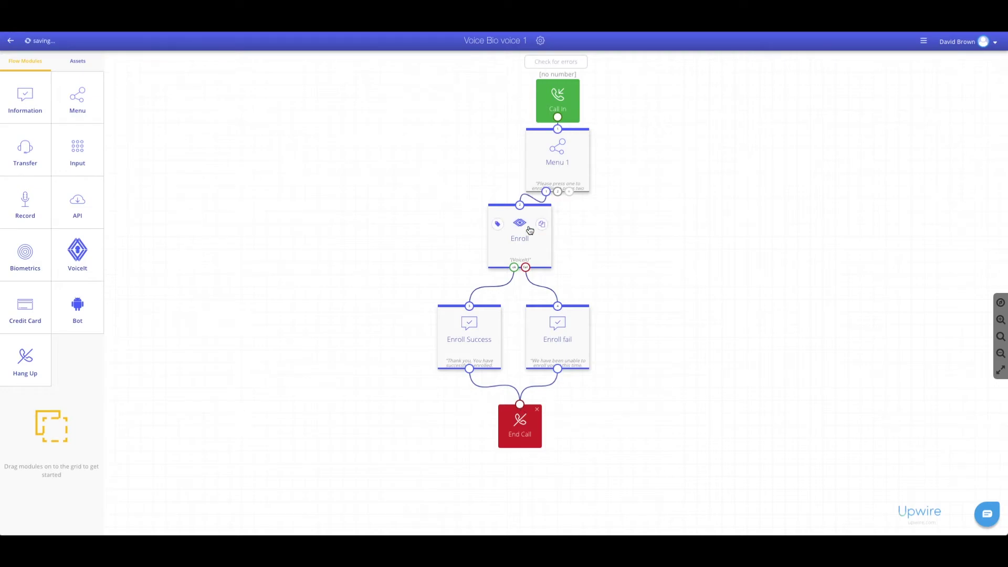
Clone the Enroll module, place the copy beside the original and connect it to Menu 1's second branch.
click(540, 224)
drag(558, 228, 671, 217)
drag(568, 192, 646, 205)
Rename the cloned Enroll module to "Verify", set its operation mode to Verification and review its VoiceIt and endpoint settings.
click(690, 213)
double_click(735, 232)
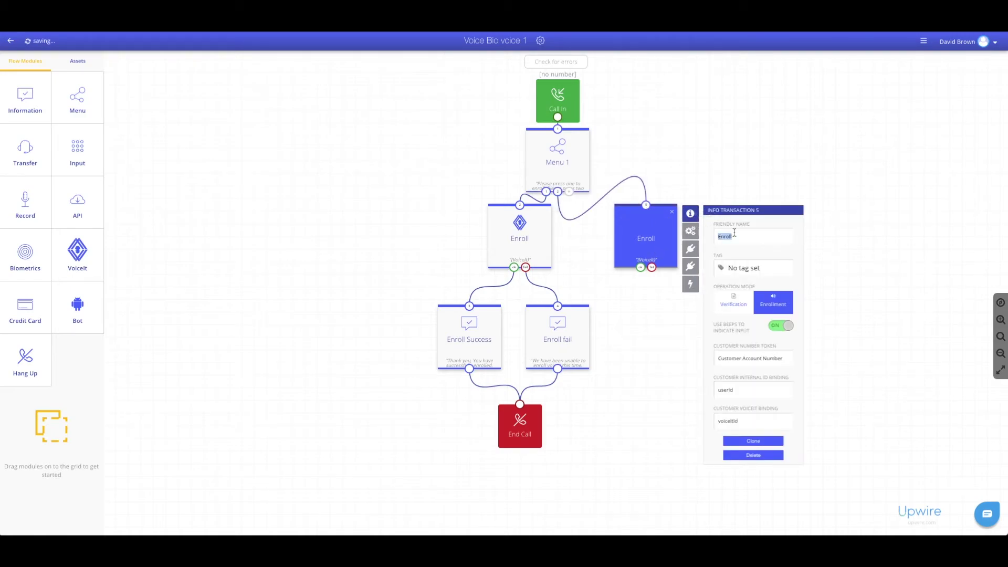
text(Verify)
click(734, 304)
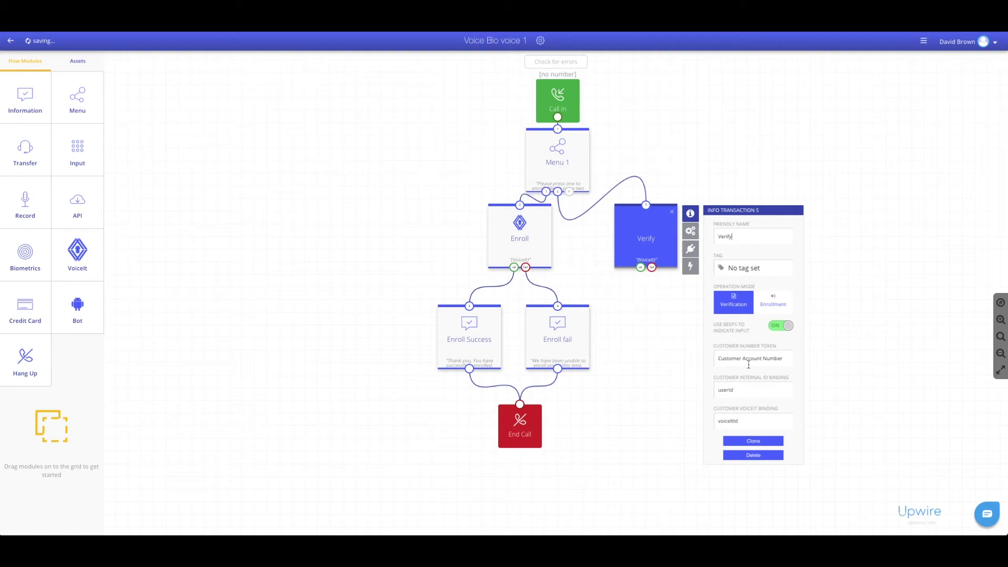
click(691, 231)
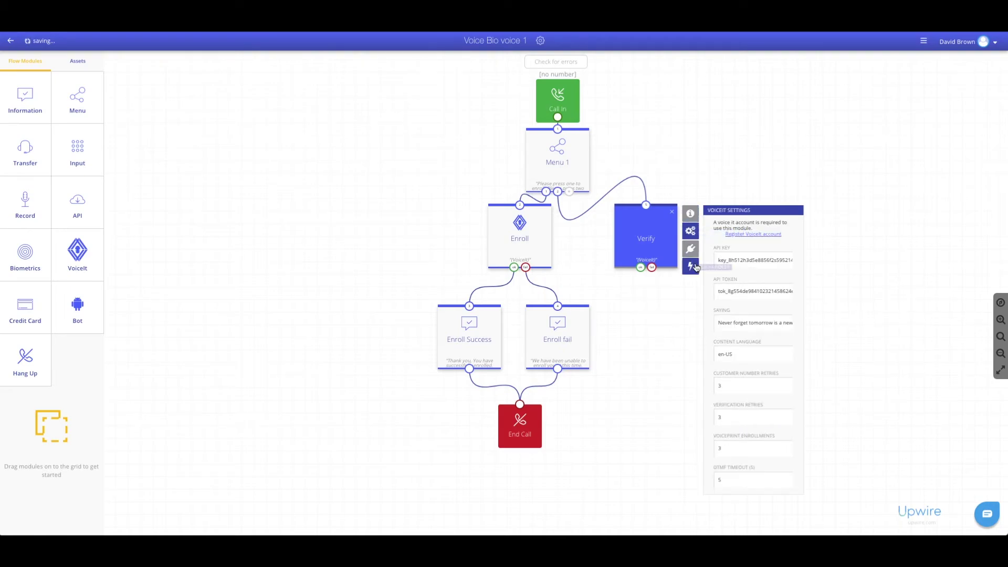
click(691, 249)
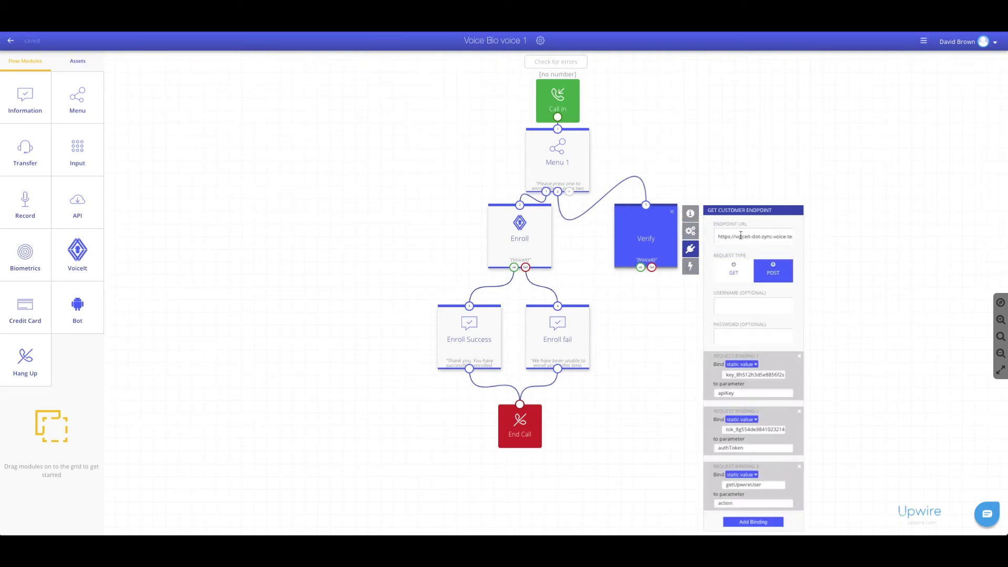
click(691, 267)
click(840, 351)
Add an Information module named "Verify Success" on Verify's success output, with the message "You have successfully verified your voice".
drag(25, 97, 643, 320)
double_click(631, 339)
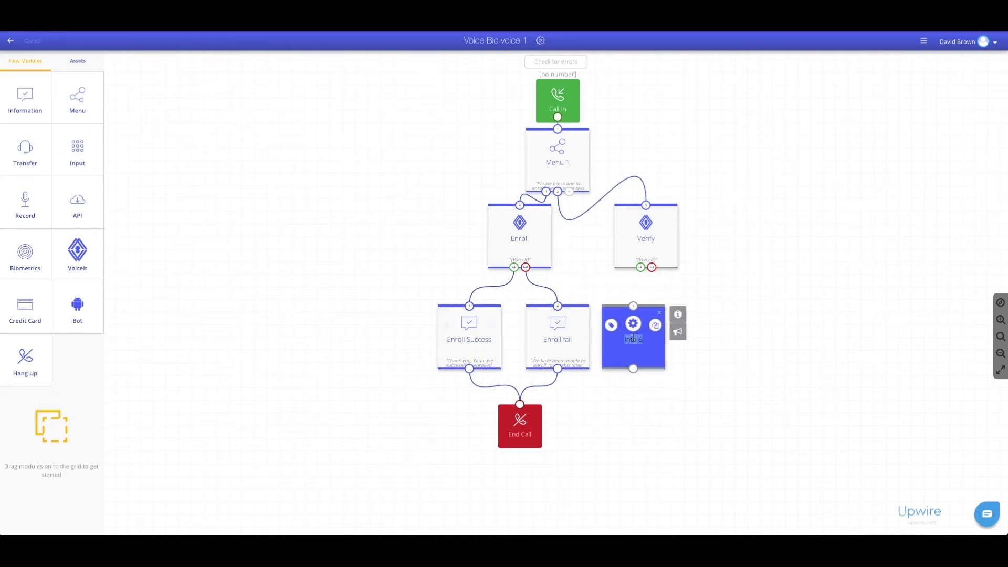
text(Verify Success)
drag(640, 267, 637, 325)
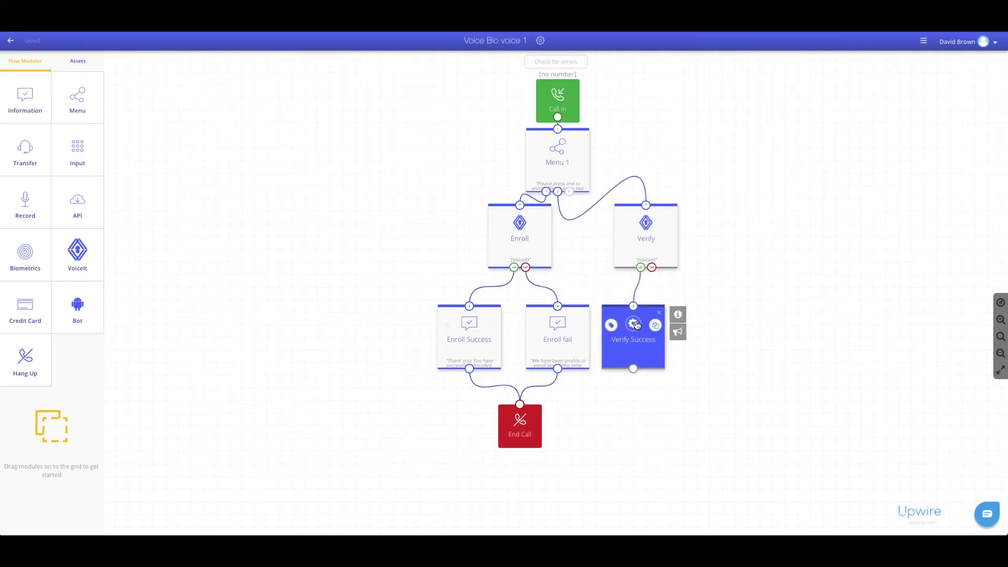
click(635, 324)
text(You have su)
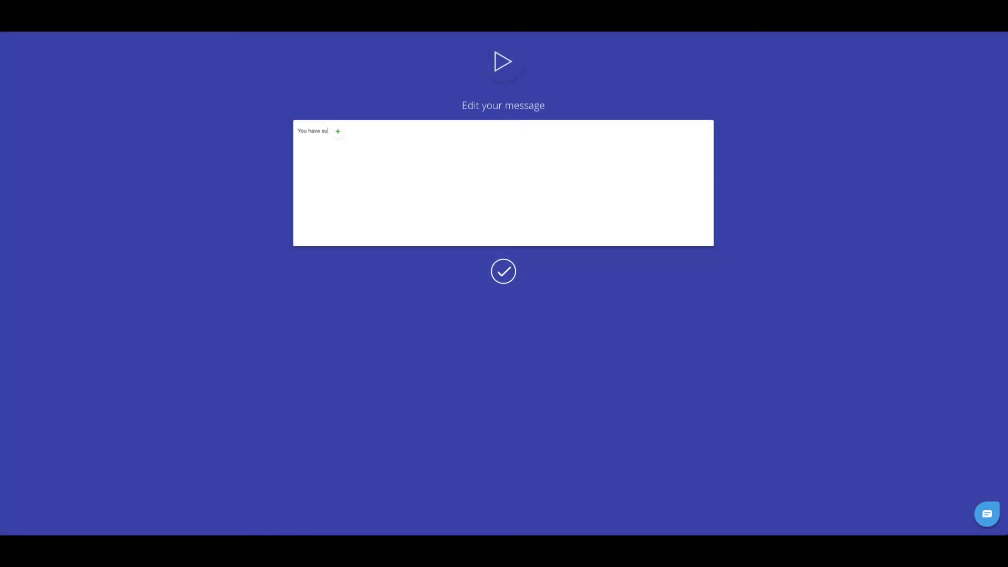
text(ccessfully)
click(503, 271)
Add an Information module named "Verify fail" on Verify's failure output, with the message "We have been unable to verify your voice at this time. Please try again later.".
drag(651, 267, 722, 306)
double_click(722, 339)
text(Verify fail)
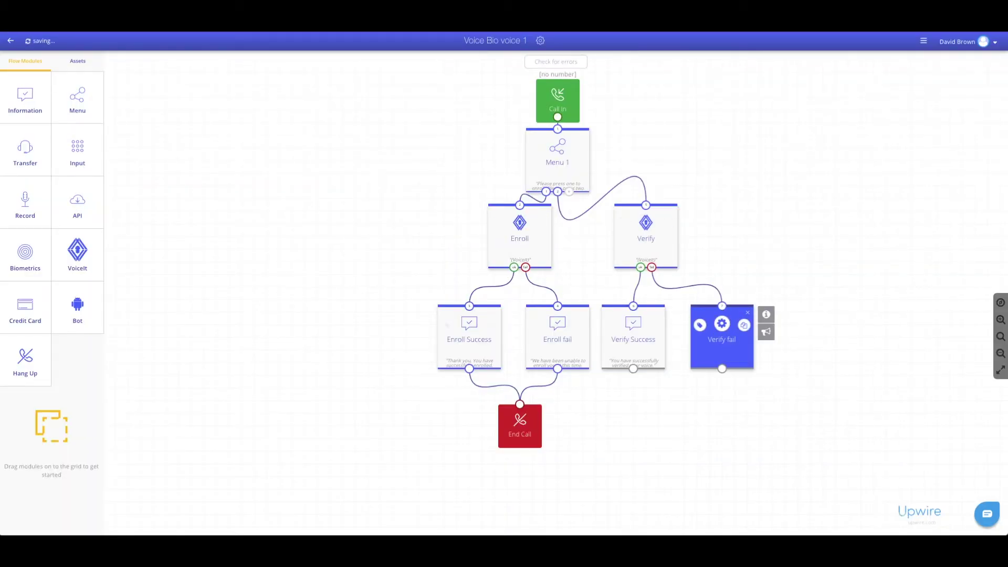
click(699, 325)
text(We have been unable to)
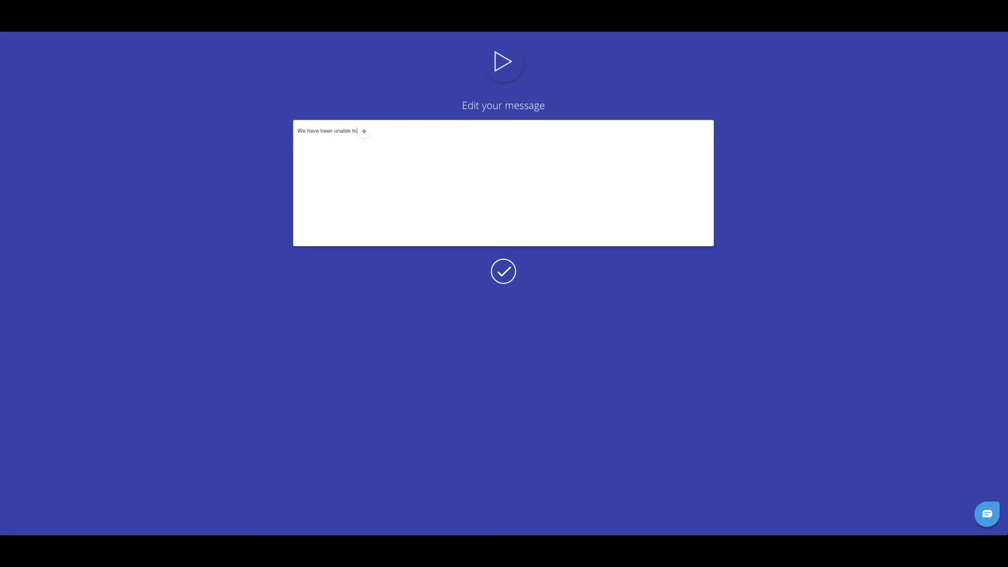
text(. Pleas try again later.)
click(502, 280)
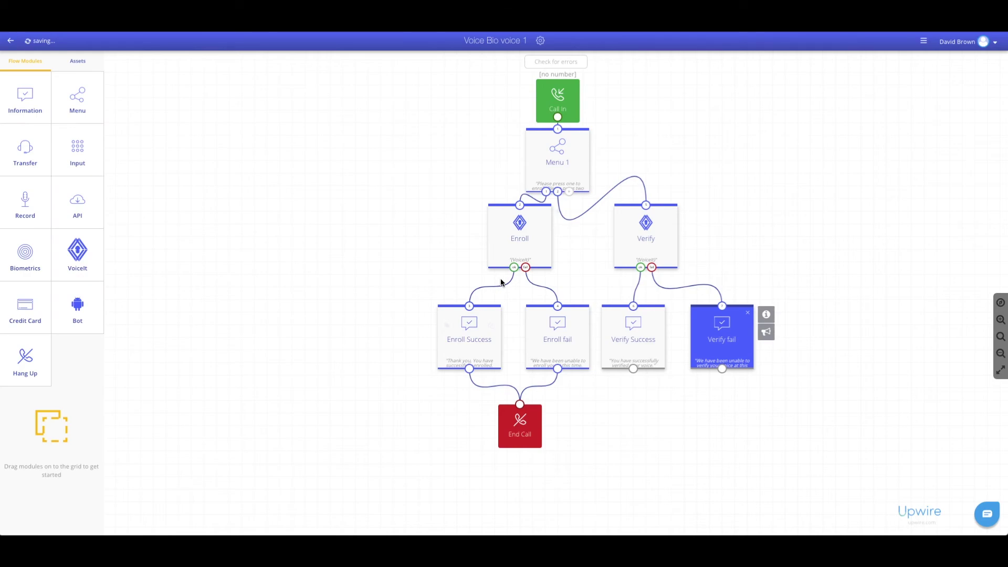
Connect both Verify Success and Verify fail to the End Call module and center End Call beneath the four message modules.
drag(633, 368, 523, 405)
drag(721, 368, 530, 414)
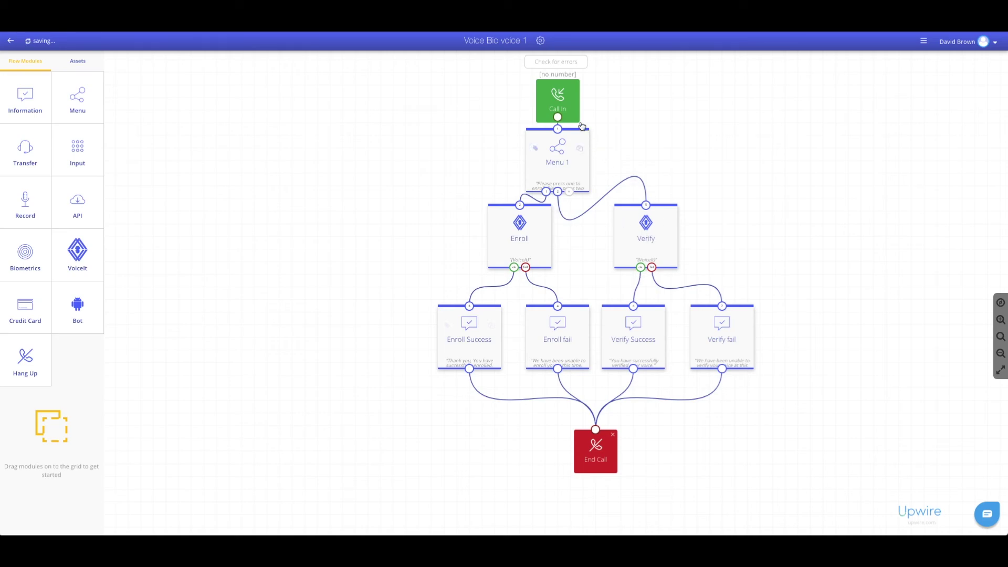
Assign the second available phone number as the inbound number in the Call In template settings.
mouse_move(572, 105)
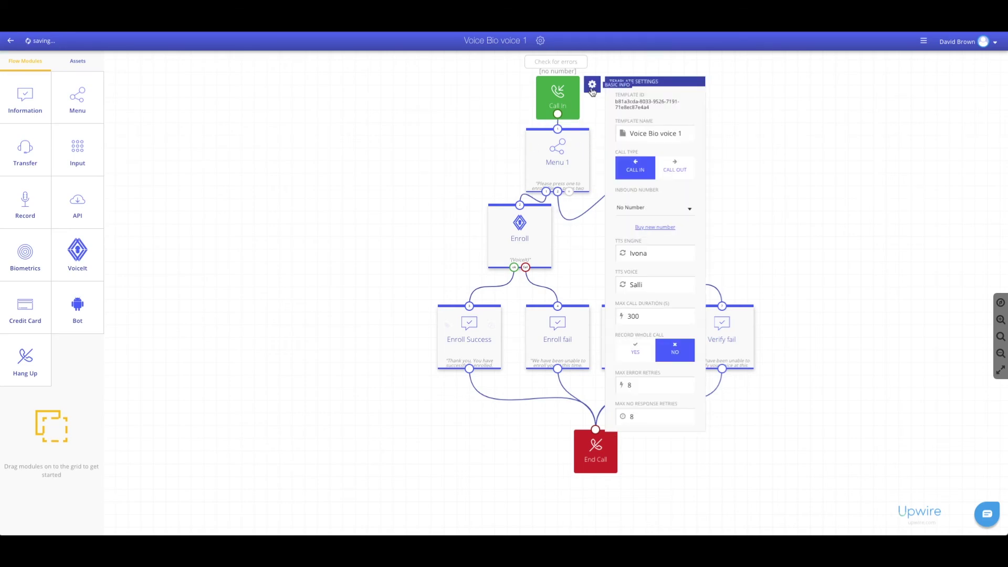
click(646, 208)
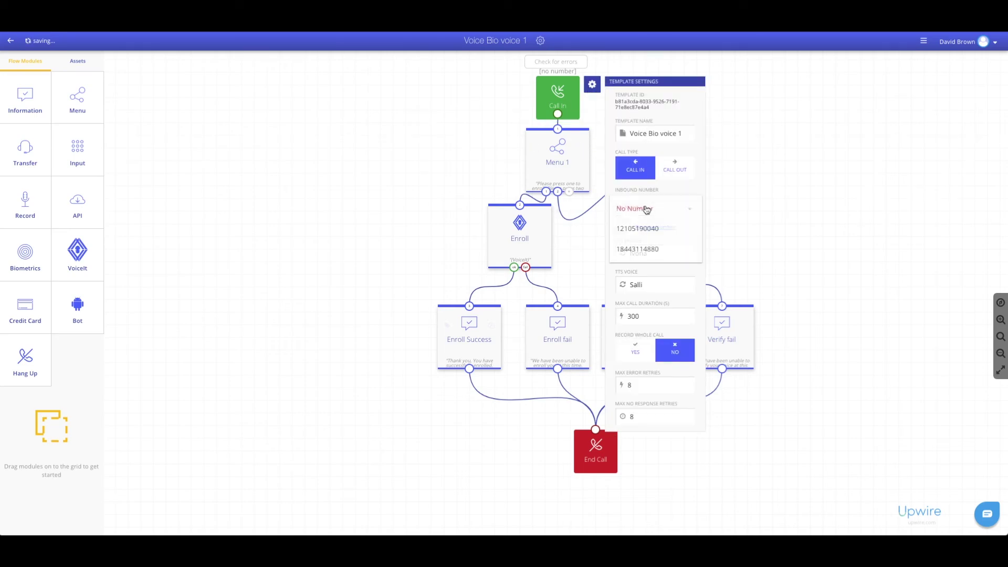
click(655, 250)
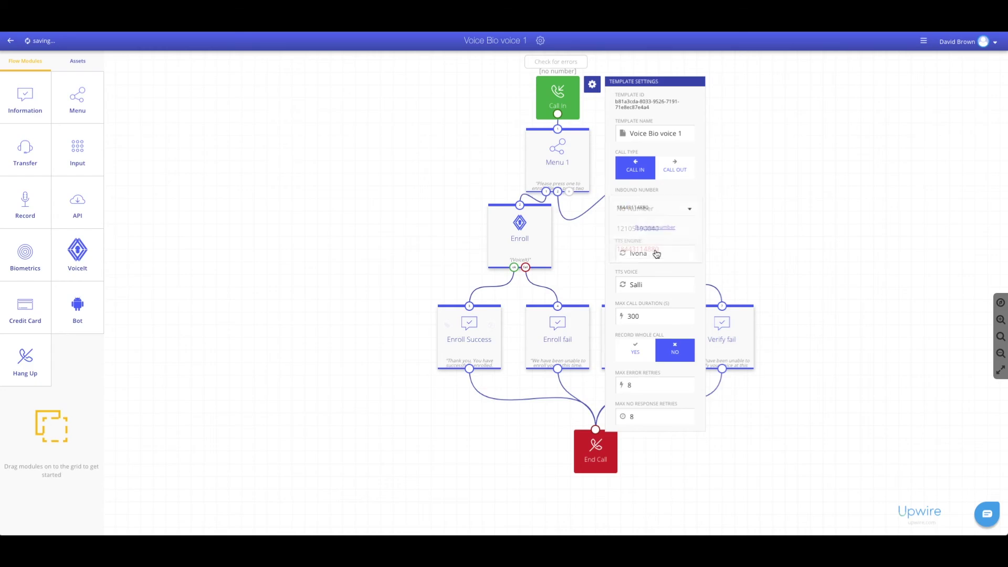
click(786, 241)
Check the call flow for errors and start the Voice Bio inbound job.
click(574, 66)
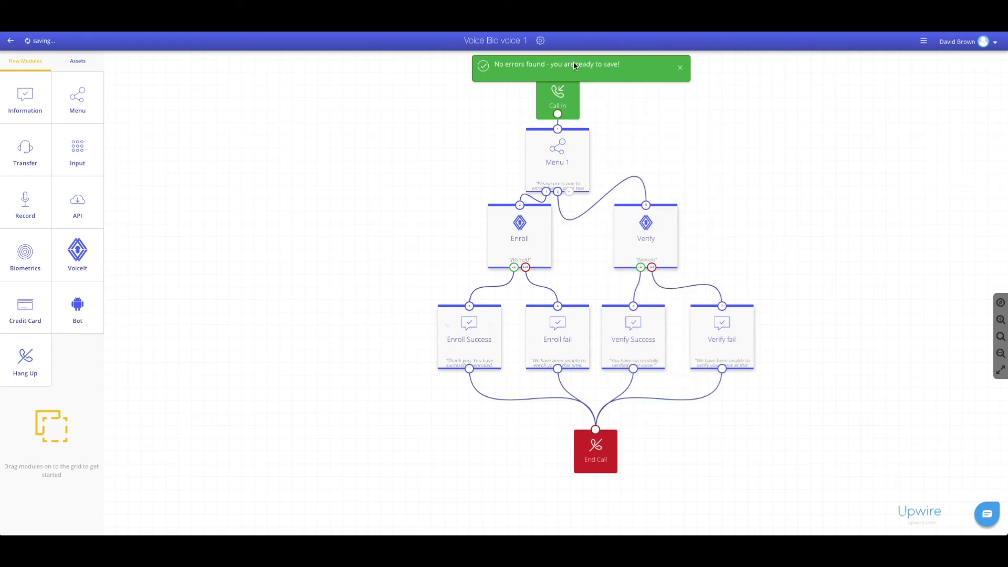
click(680, 70)
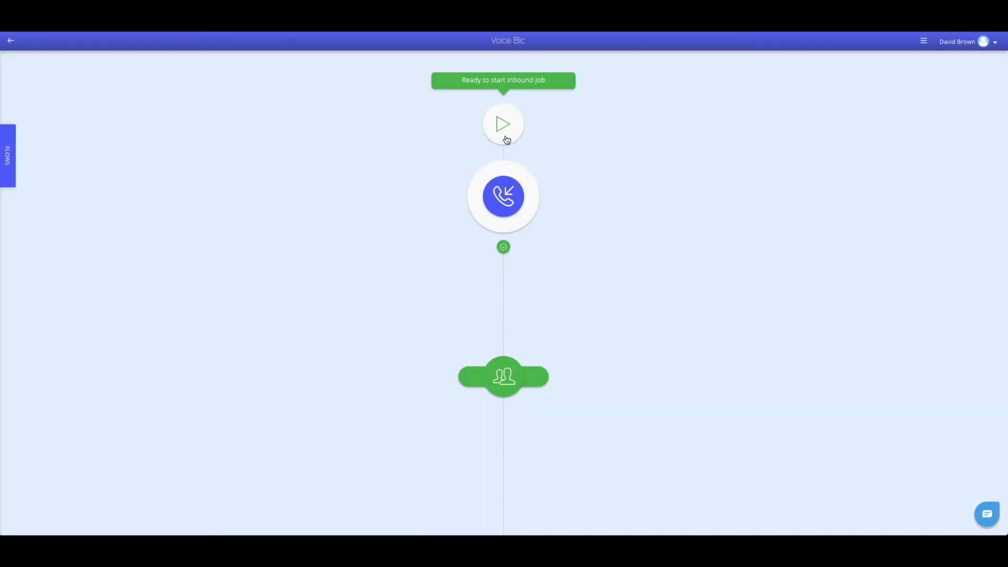
click(504, 136)
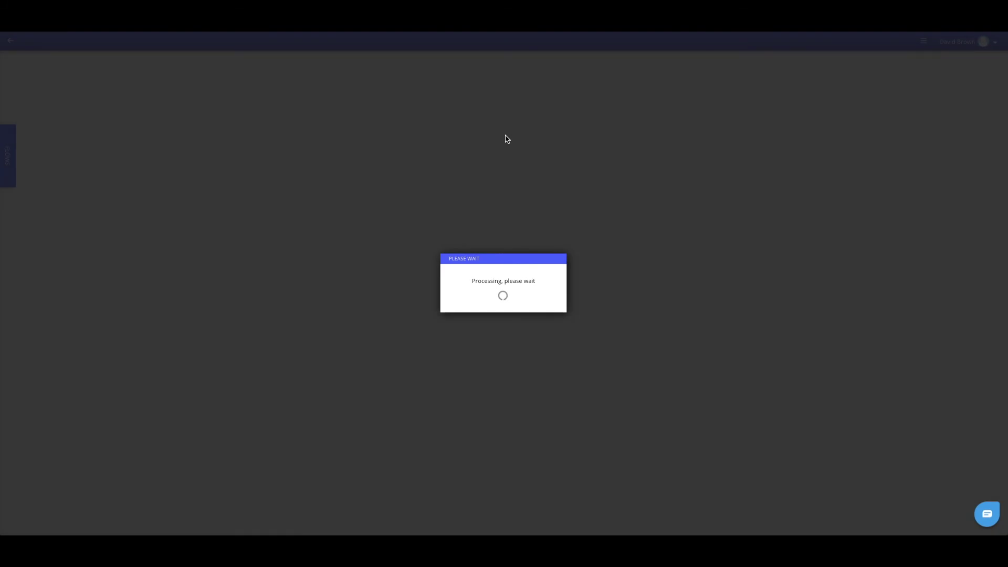